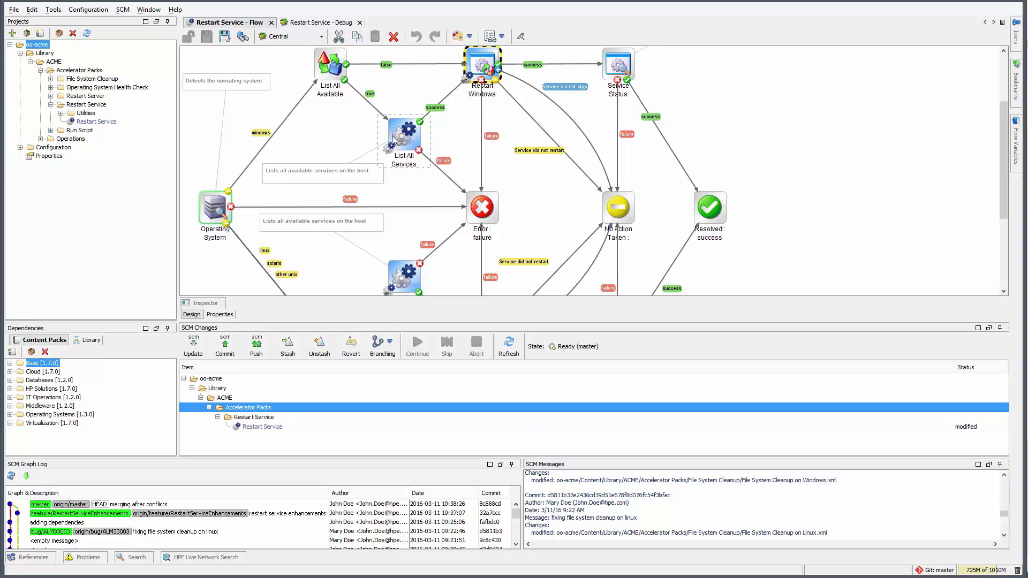
Step: Move the List All Services step slightly up and left, then save the Restart Service flow
drag(404, 138, 383, 137)
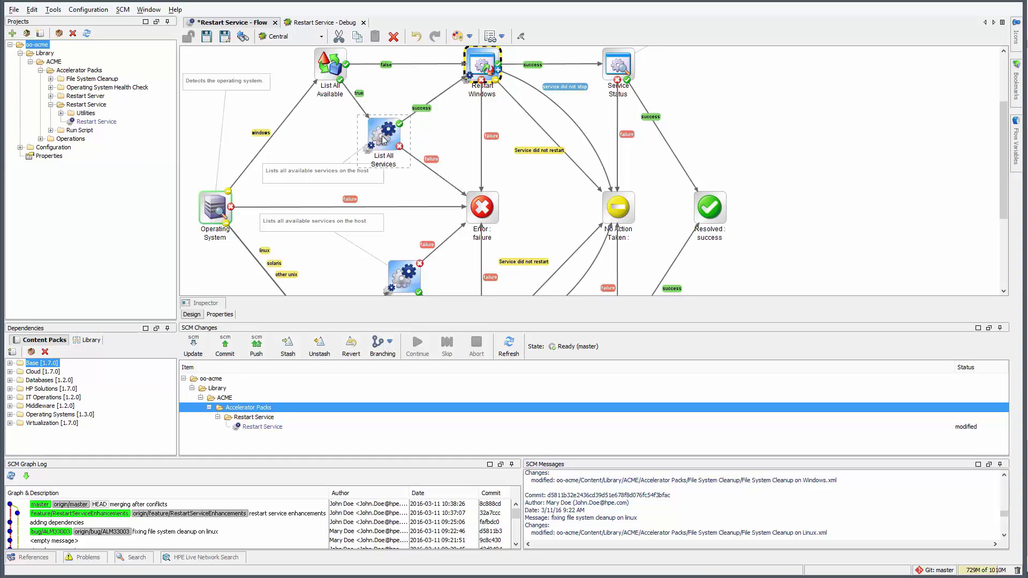
click(206, 36)
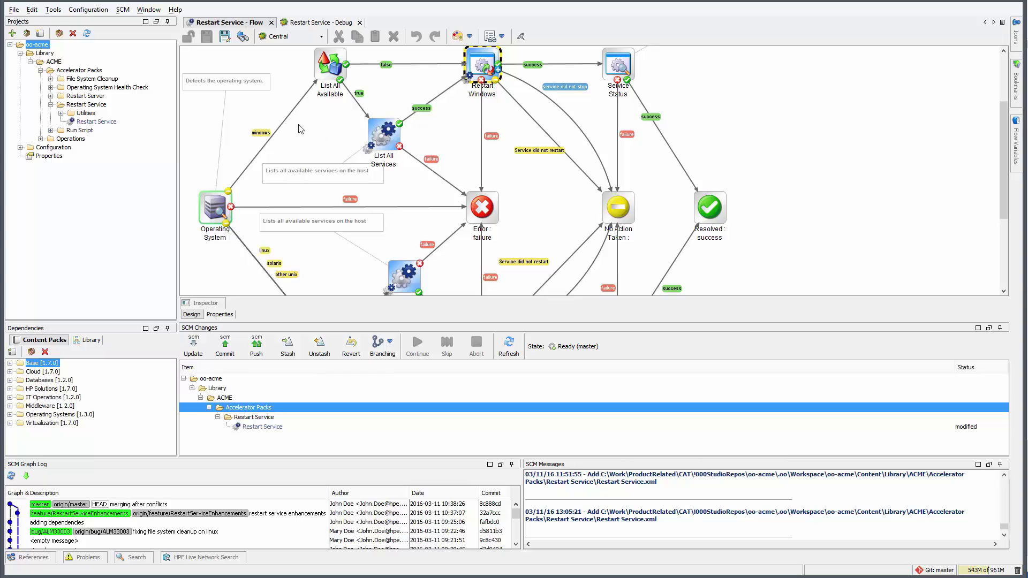
Step: Start a Central debug run of Restart Service from its Projects tree menu
right_click(111, 122)
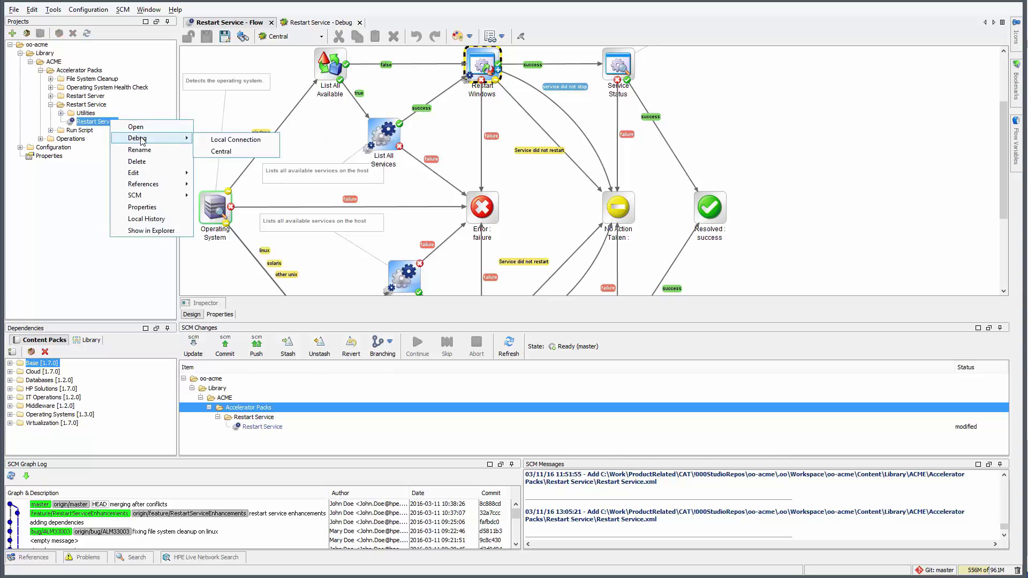
click(225, 149)
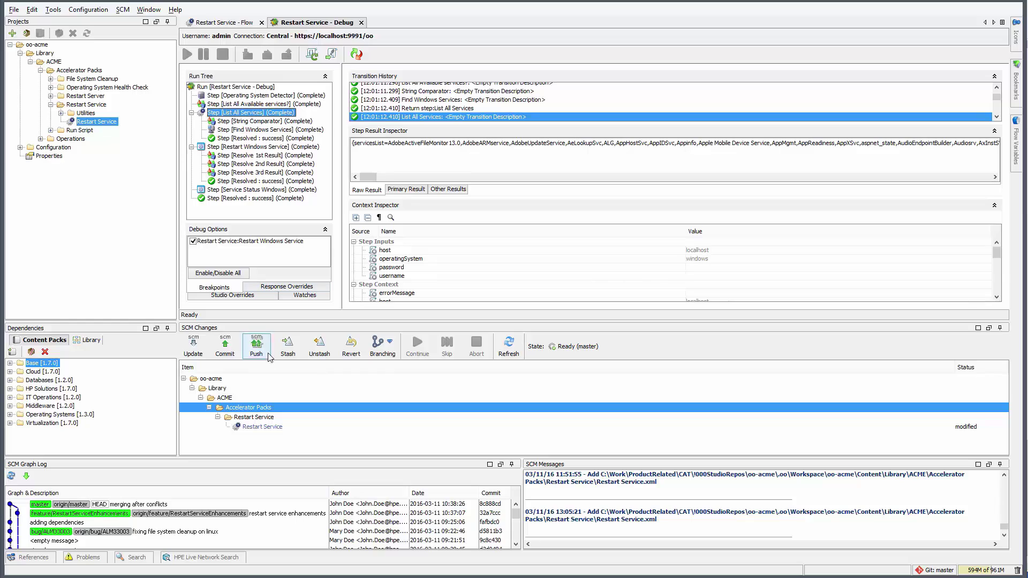
Step: Commit the pending changes as 'enhance restart service' and push them to the remote
click(226, 346)
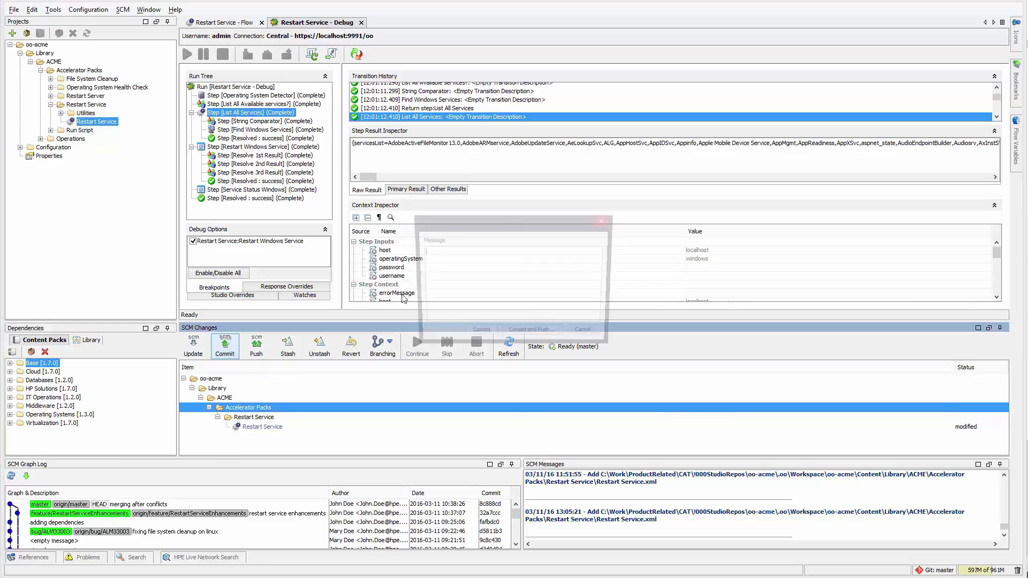
text(enhanc)
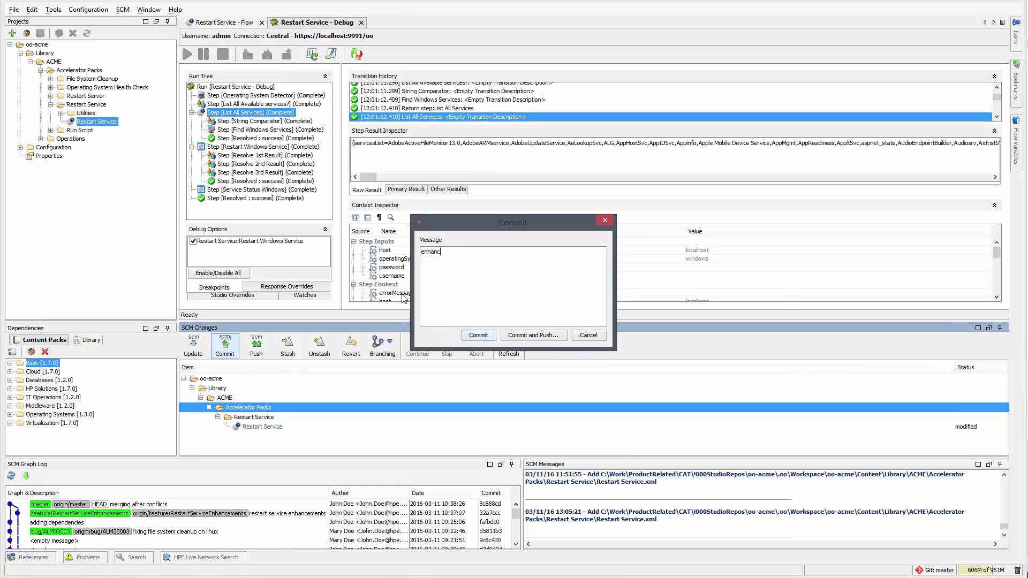
text(e restart service)
click(479, 336)
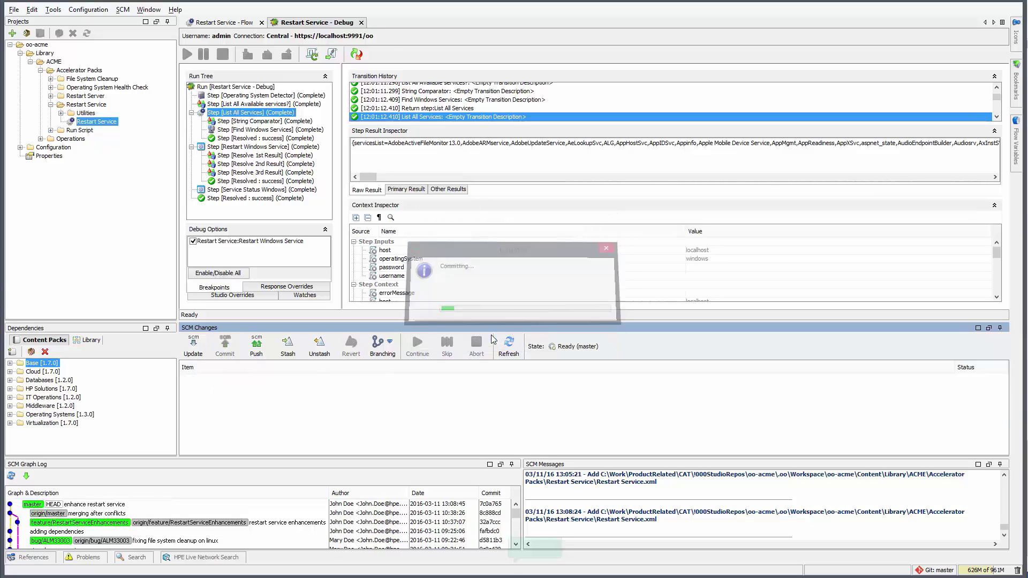
click(257, 345)
click(554, 359)
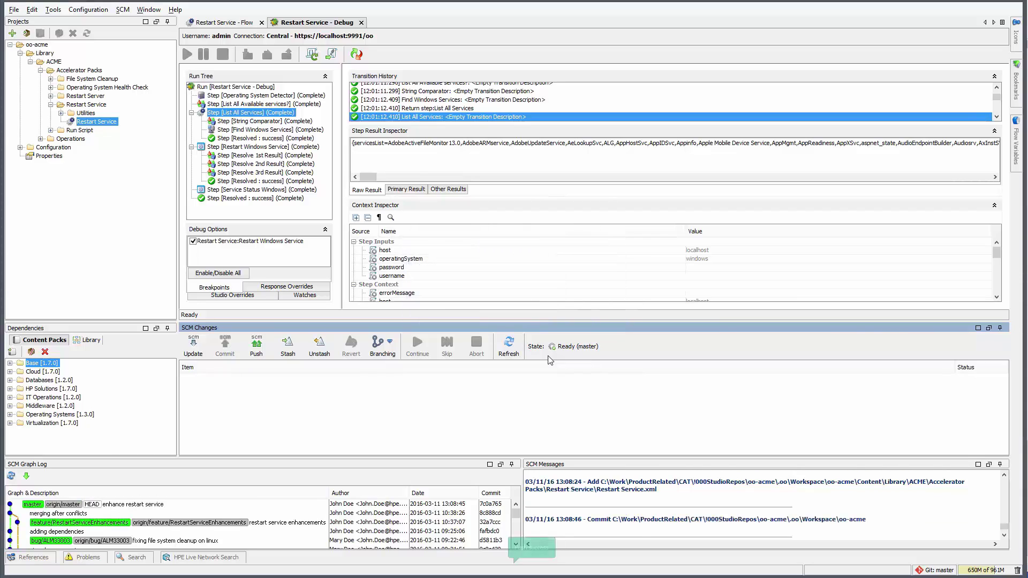
Step: Create release content pack ACME-cp-1.0.1 from oo-acme and log in to staging Central
click(37, 44)
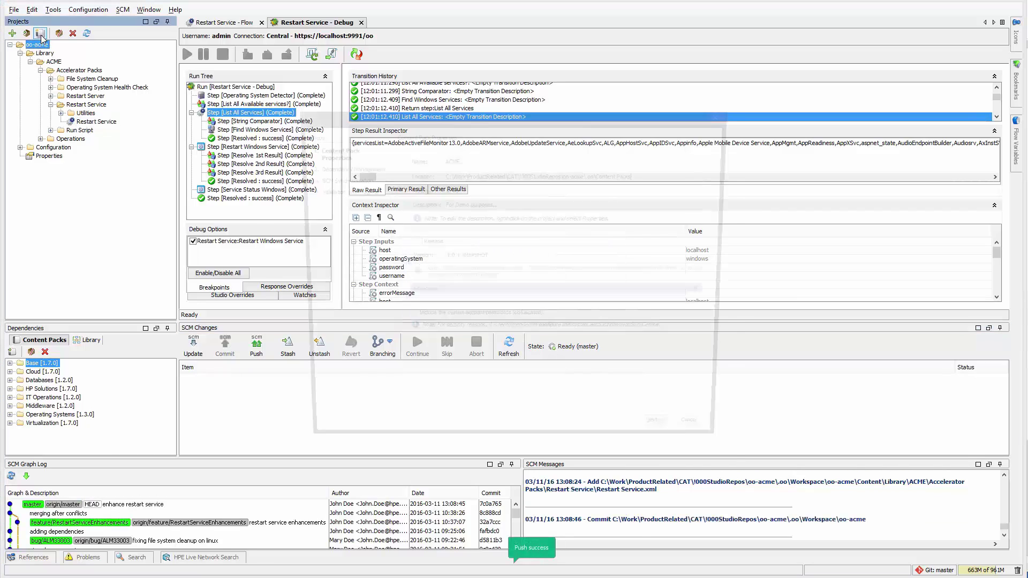
click(412, 242)
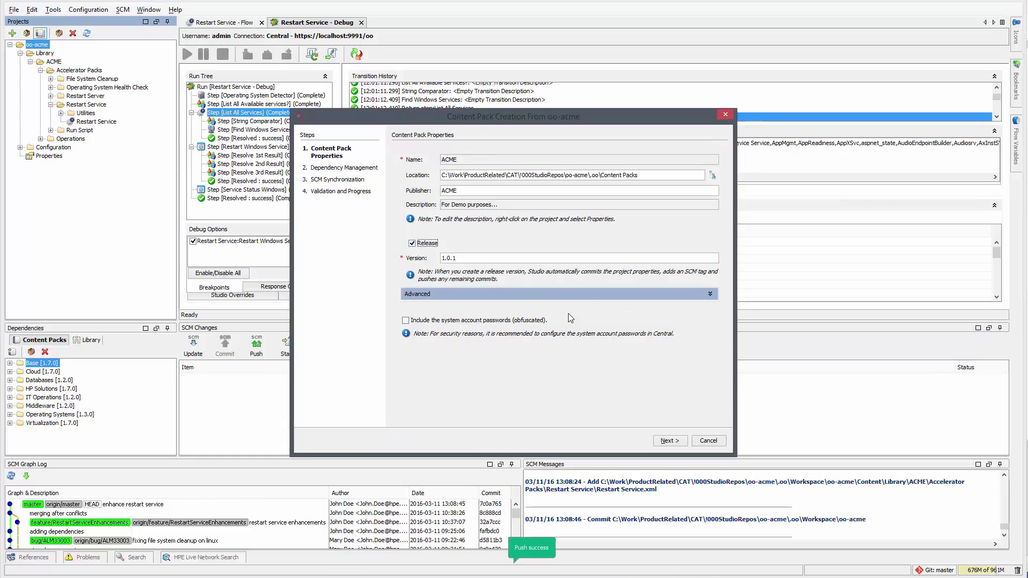
click(583, 294)
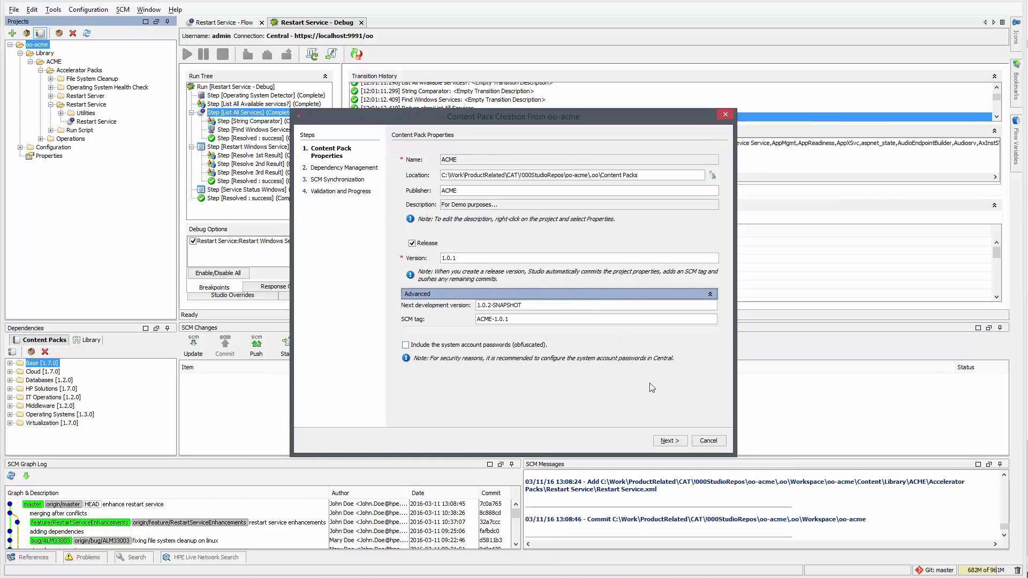
click(672, 441)
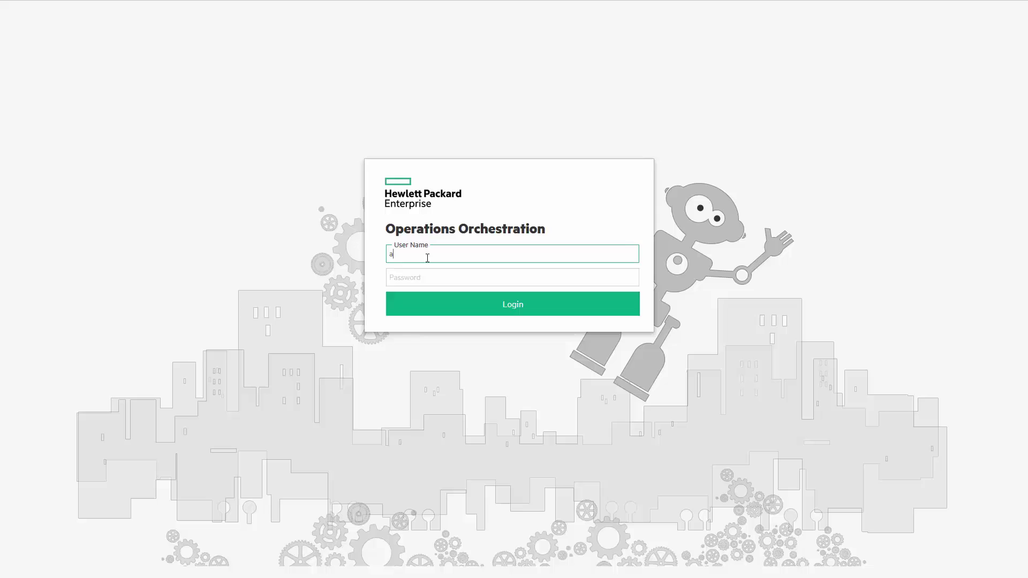
text(dmin)
key(Tab)
key(Return)
Step: Deploy ACME-cp-1.0.1.jar under Content Packs, then filter the Flow Library for 'restart service'
click(26, 210)
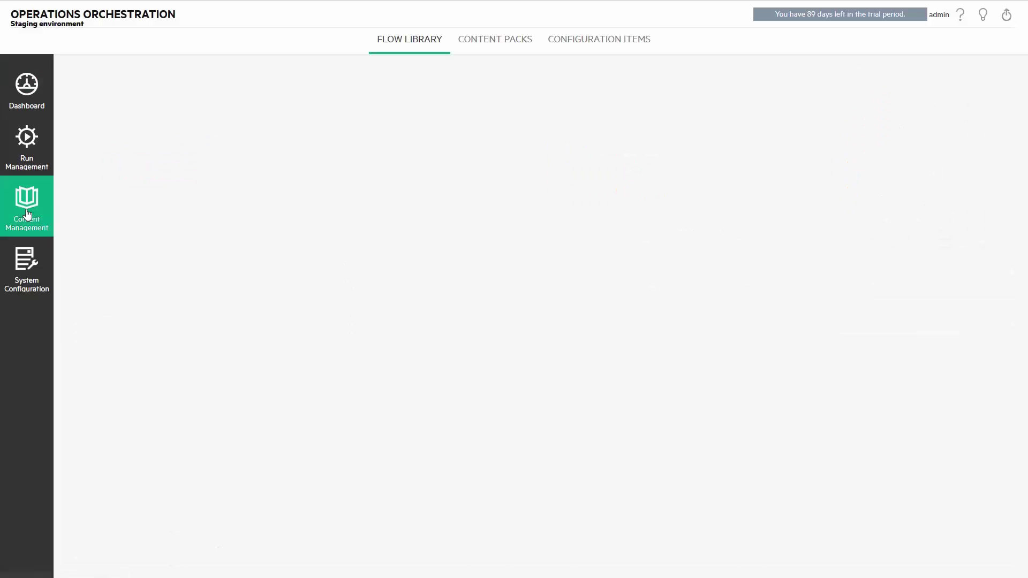
click(488, 45)
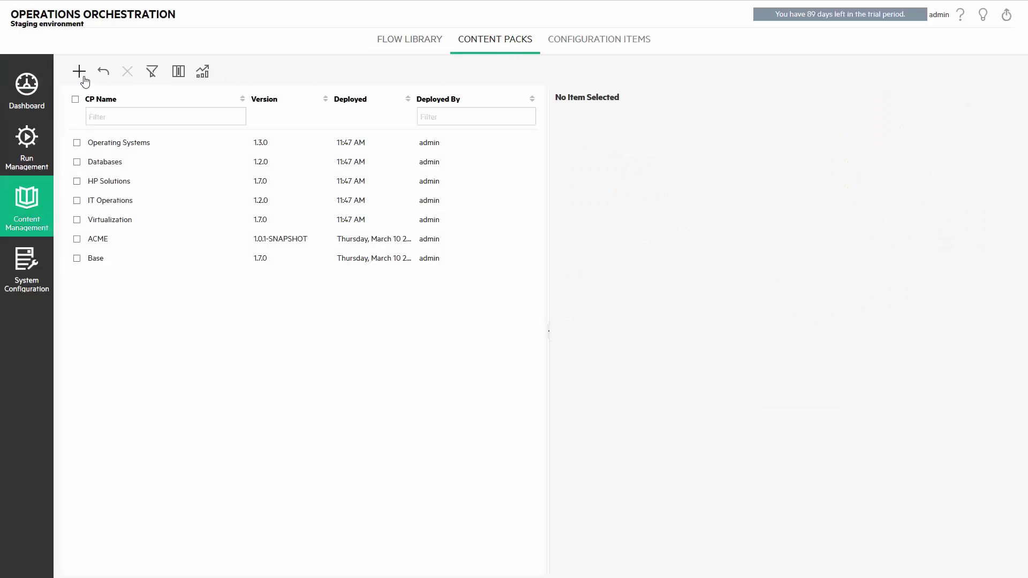
click(80, 72)
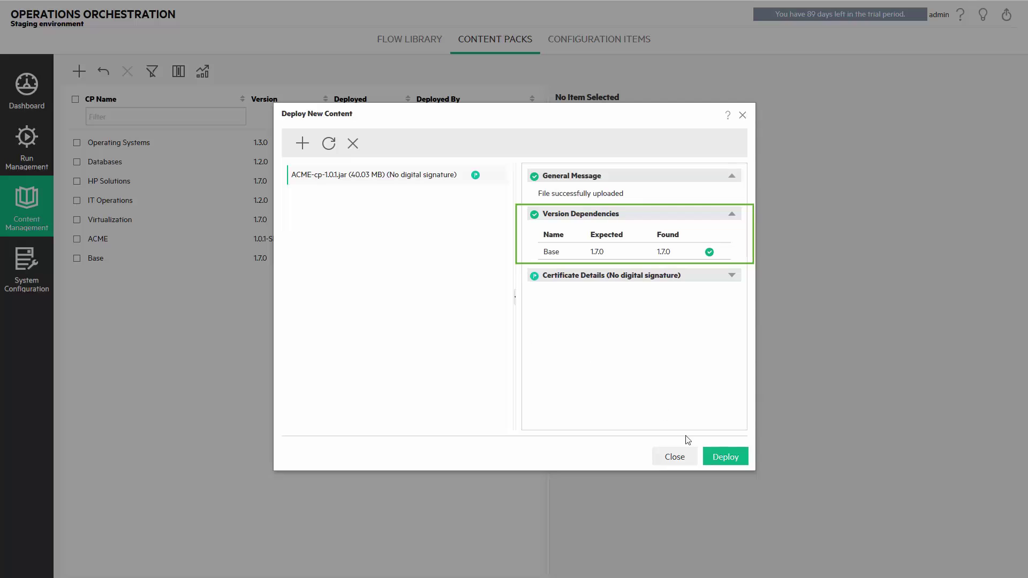
click(715, 458)
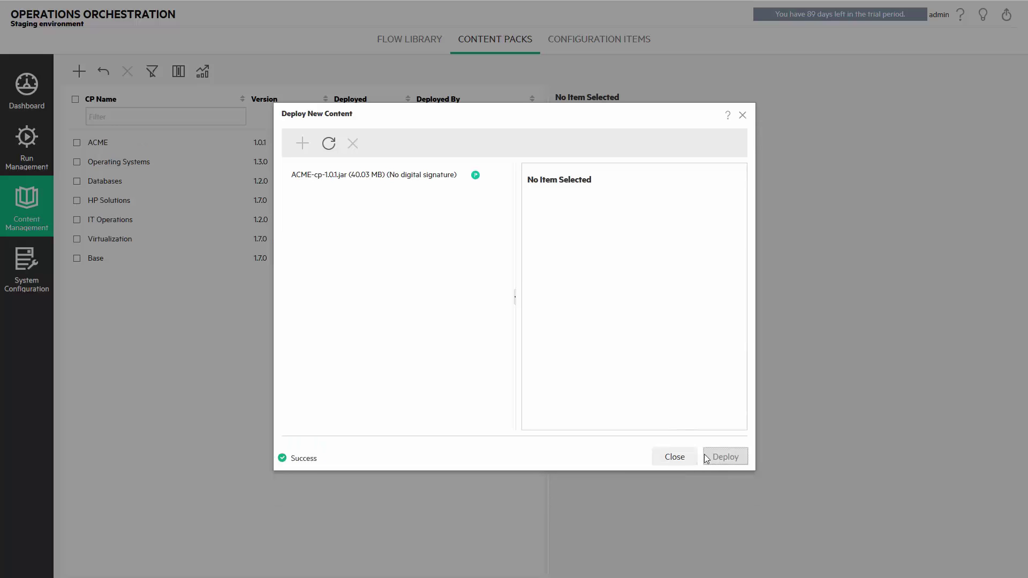
click(688, 459)
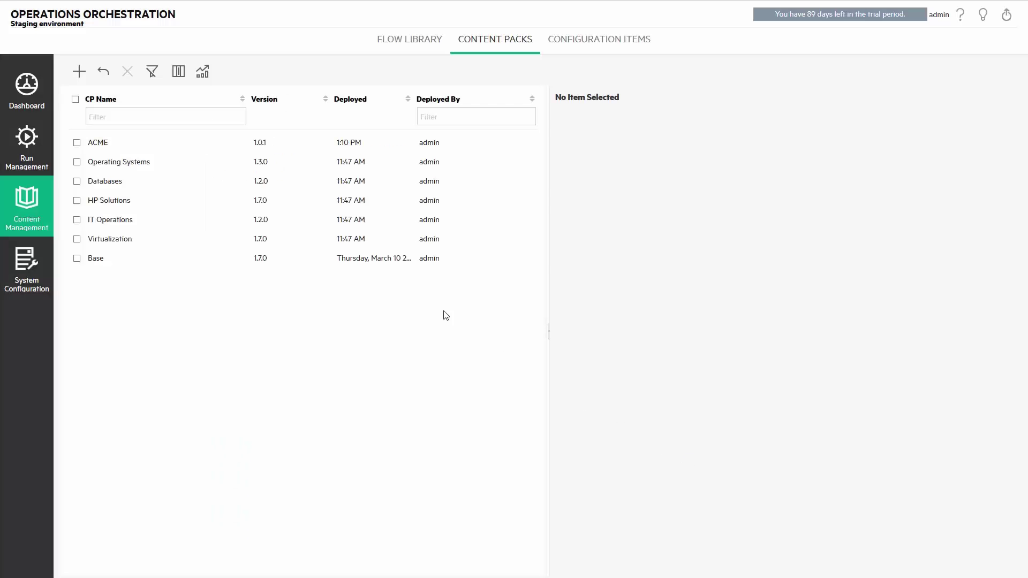
click(411, 40)
click(172, 75)
text(restart service)
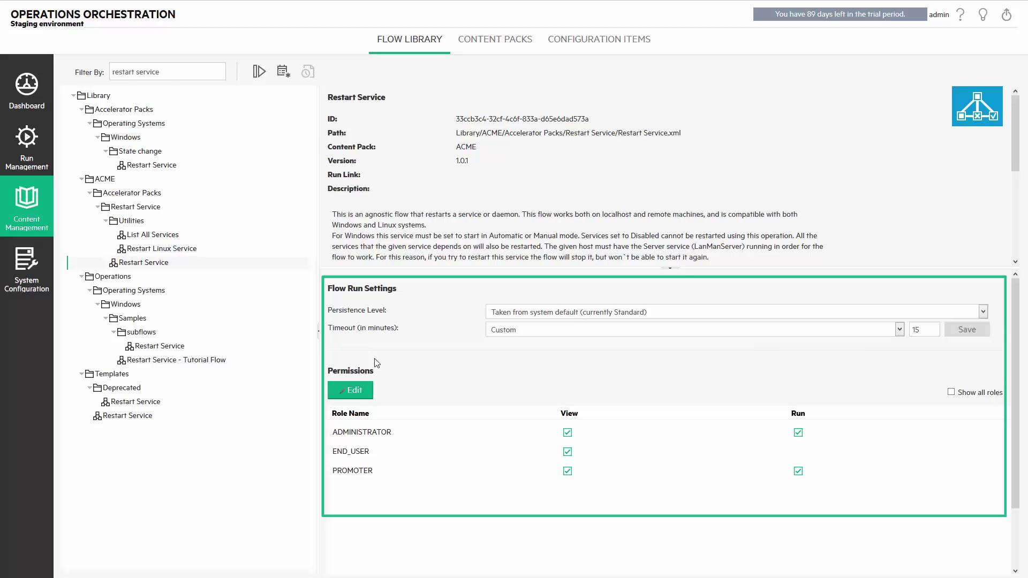
Step: Review the Restart Service hourly schedule and enter localhost as the launcher's target host
click(26, 149)
click(100, 72)
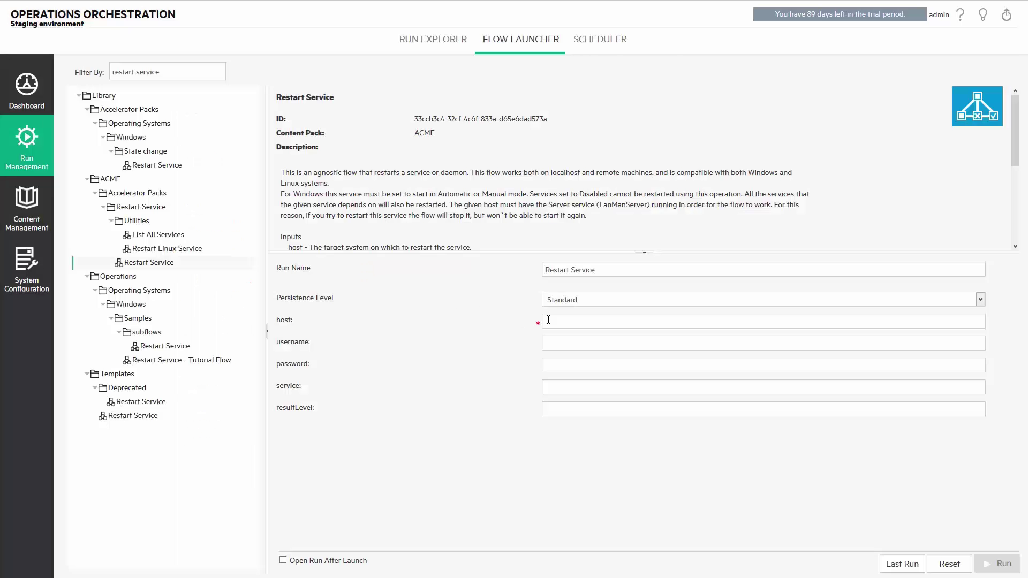
click(547, 320)
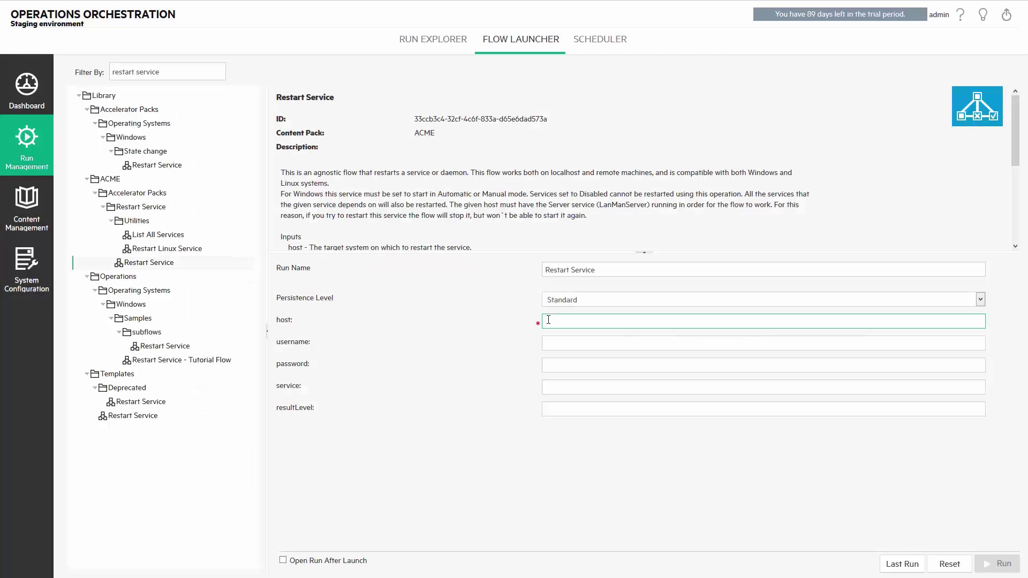
text(localhost)
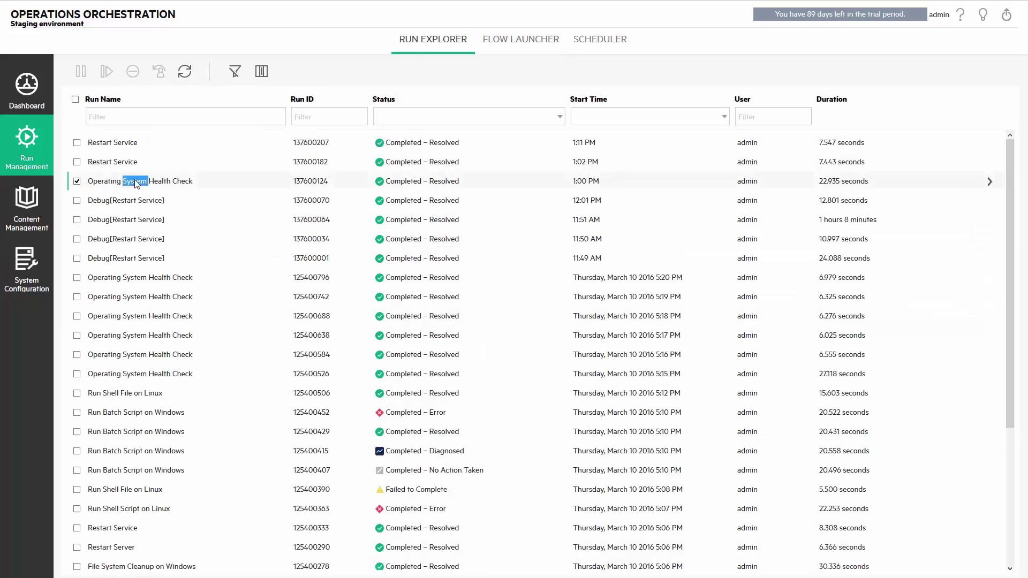
Step: Inspect the Health Check run's Free Physical Memory step details and step table, then view the Dashboard
click(133, 181)
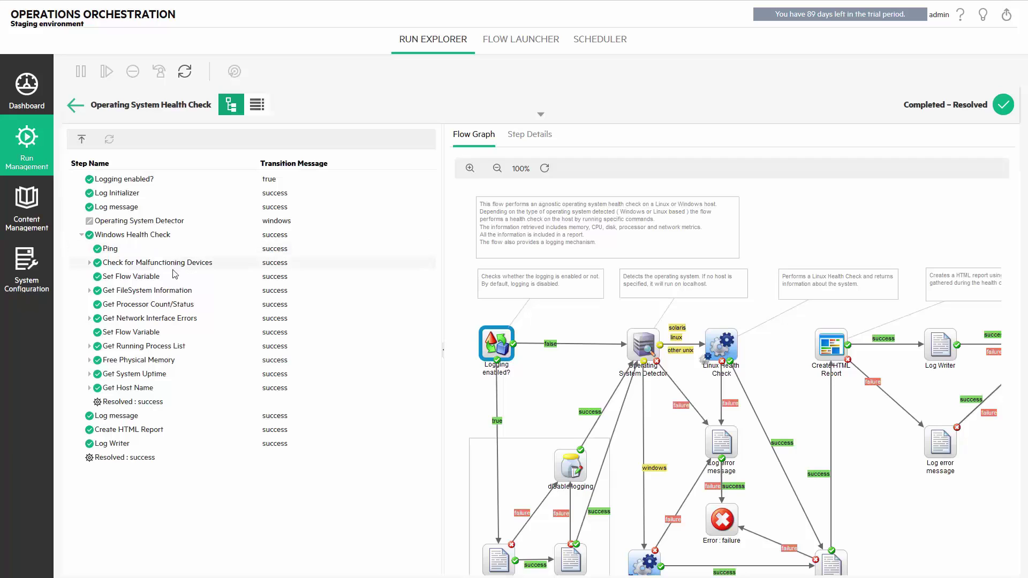
click(138, 360)
click(528, 136)
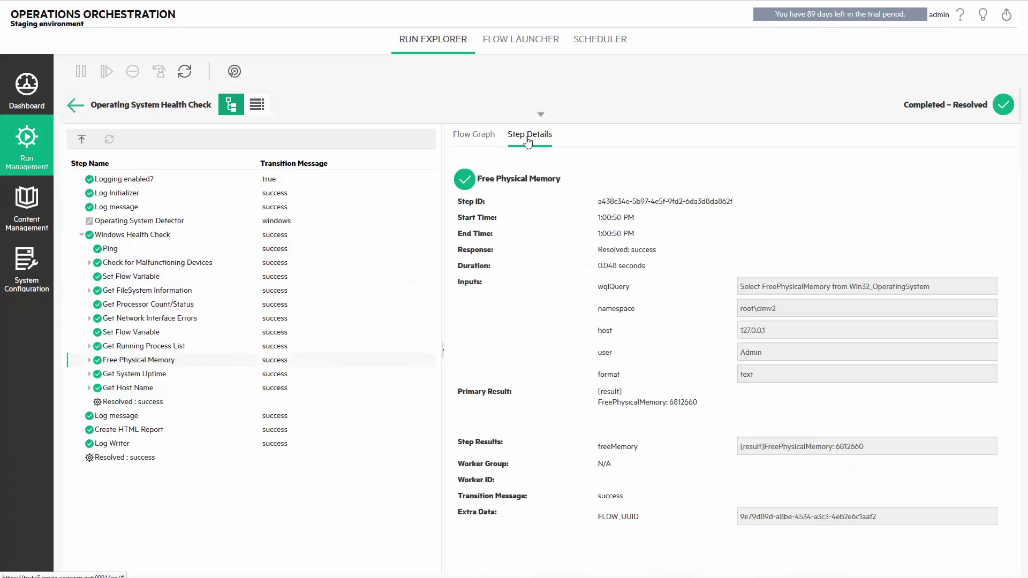
click(258, 104)
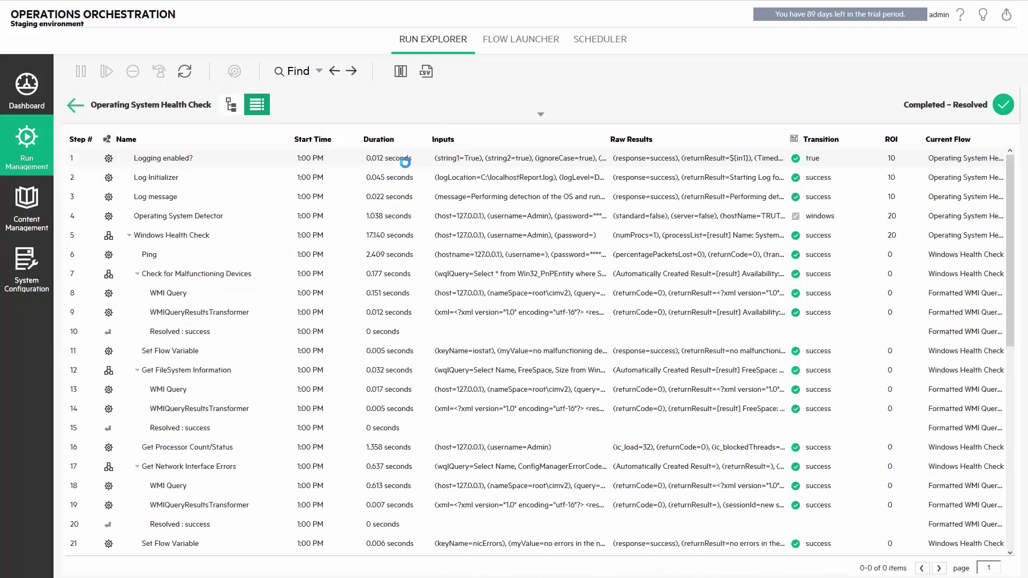
click(29, 97)
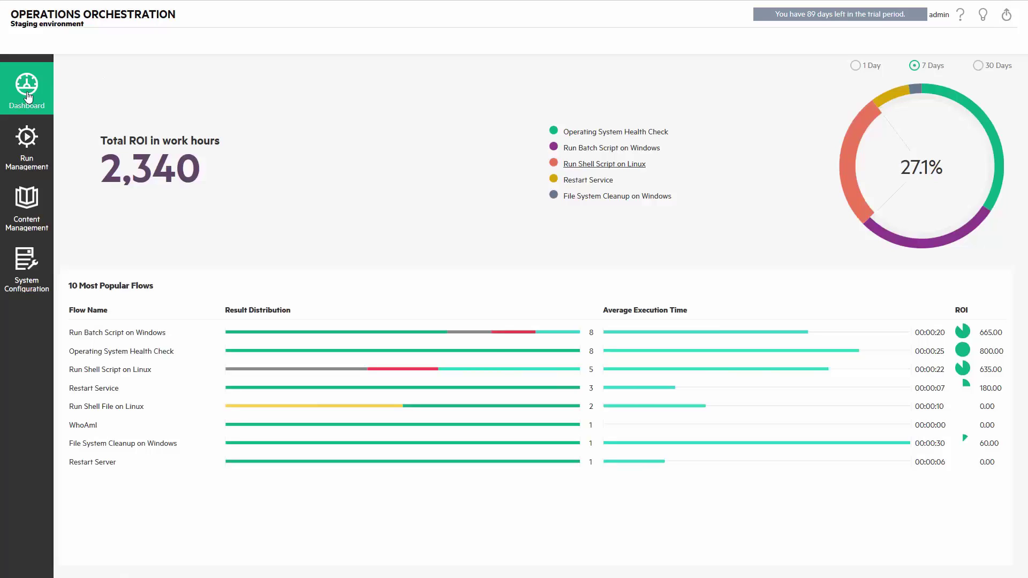
Step: Go through Run Explorer and Flow Library to the System Configuration security settings
click(29, 138)
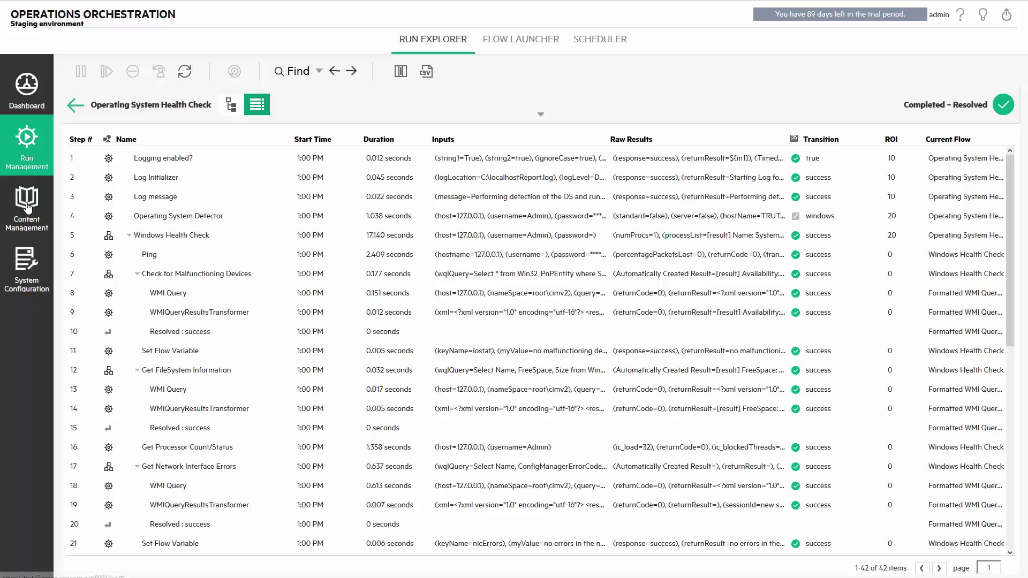
click(28, 207)
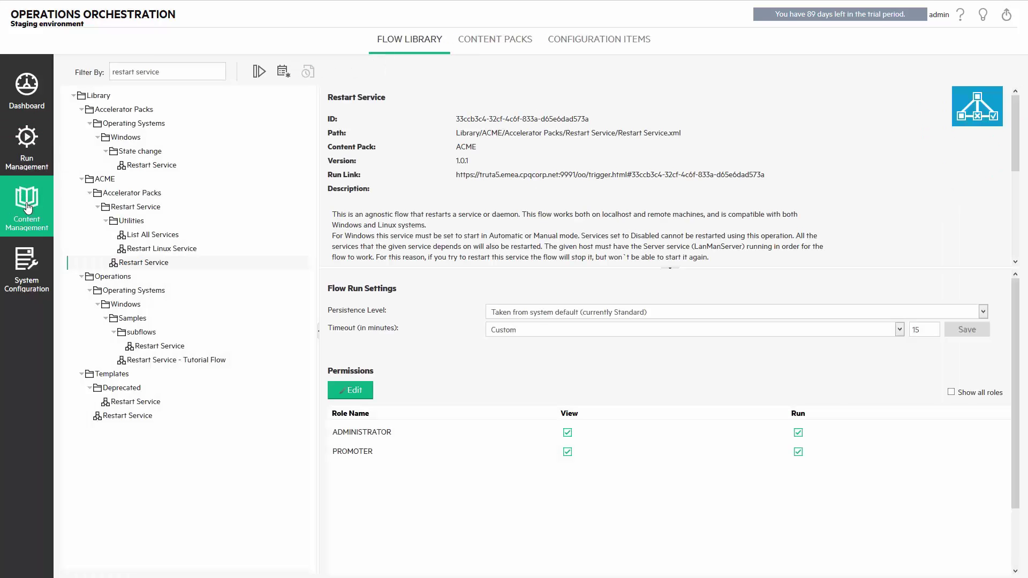
click(25, 275)
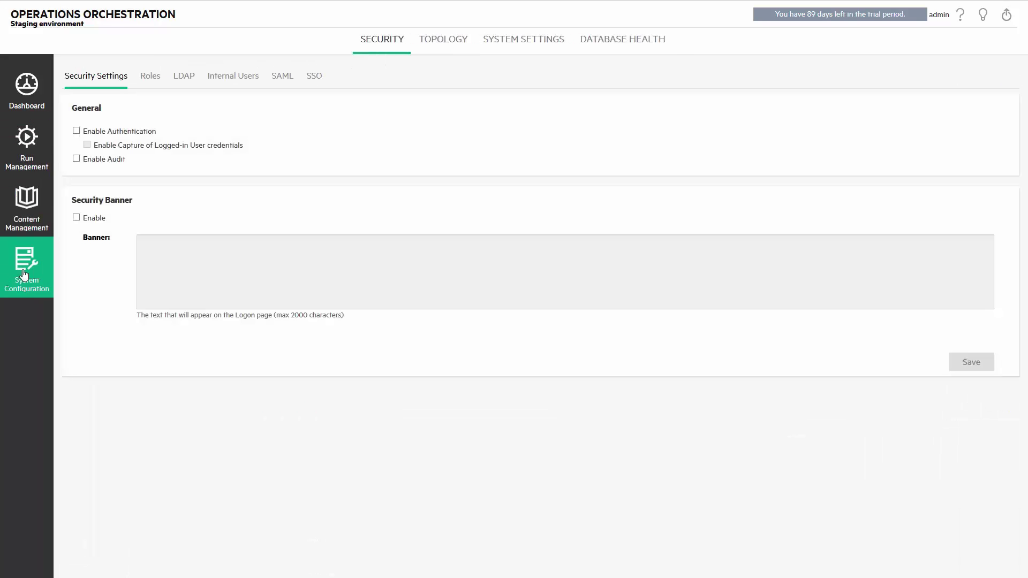